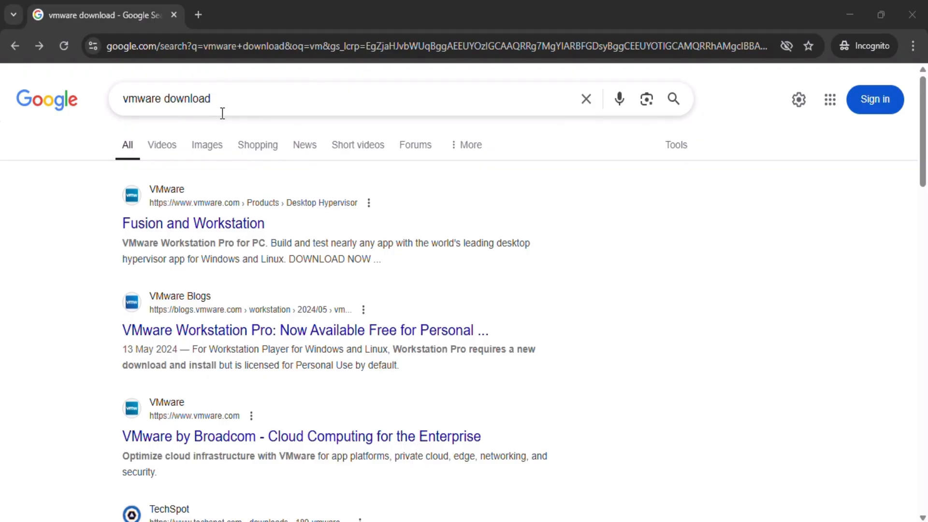
Step: Open VMware's Fusion and Workstation page from the search results and follow its download link to the Broadcom sign-in page
click(224, 227)
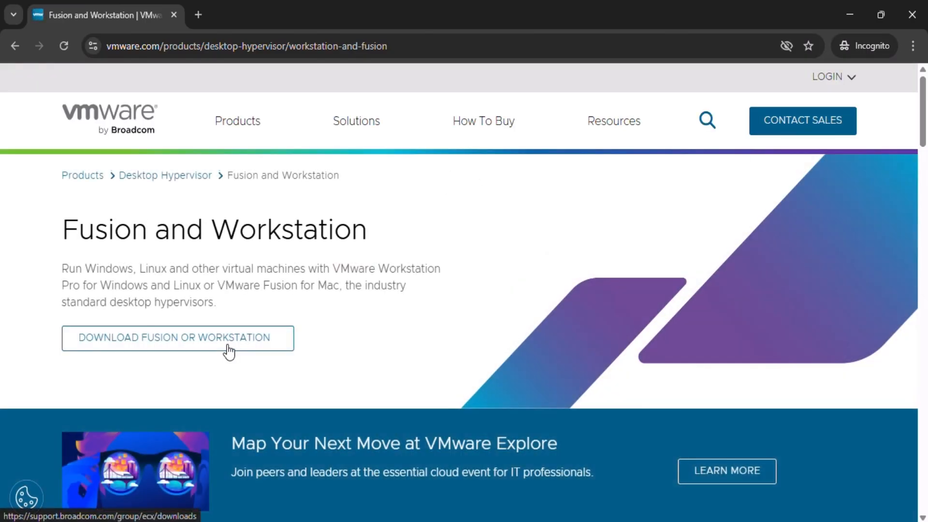
click(229, 350)
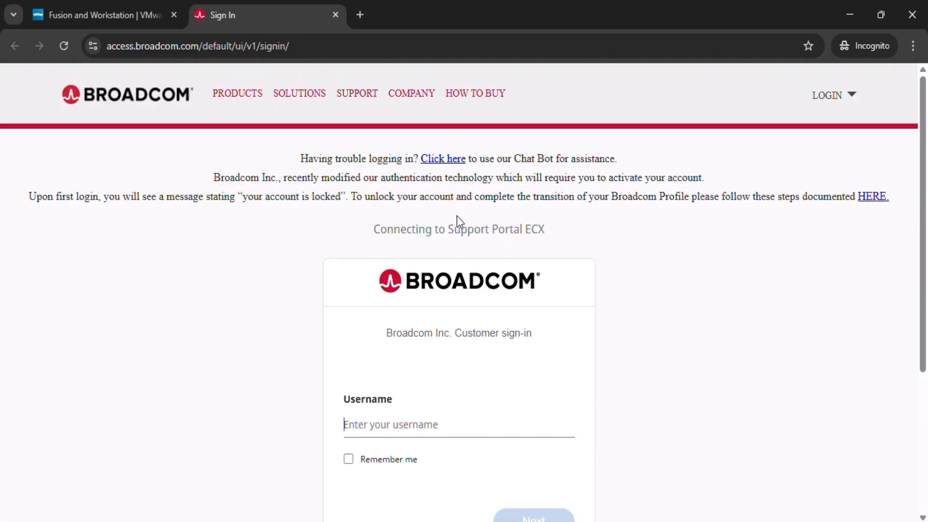
scroll(455, 325, down, 1)
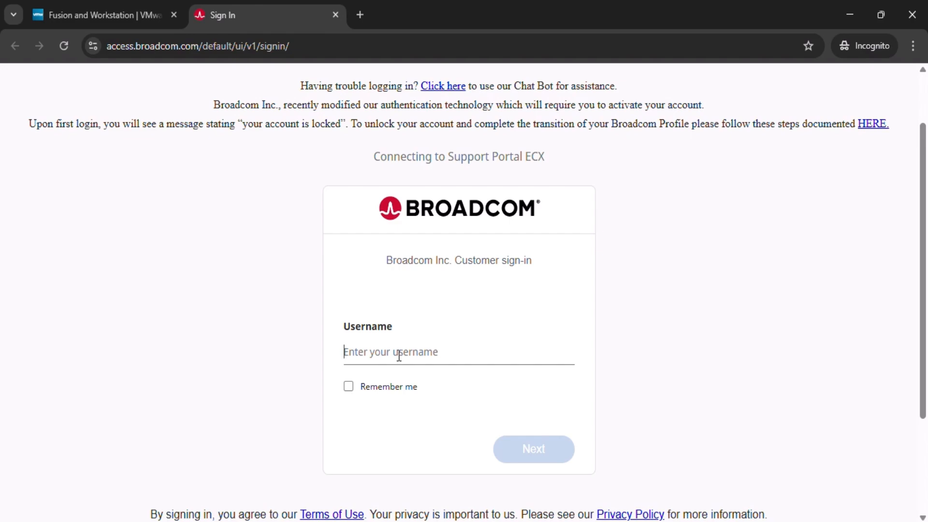
scroll(399, 355, up, 1)
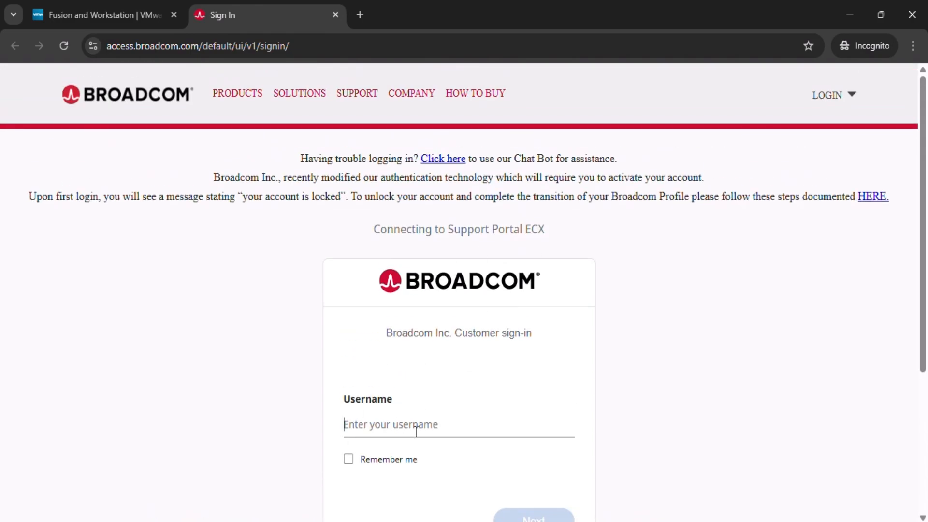
click(849, 96)
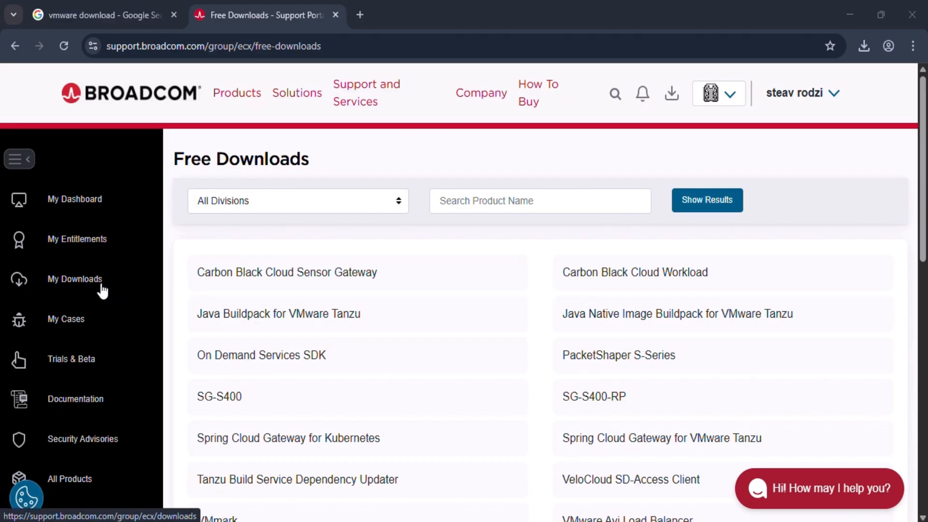
Step: Open the free software downloads from My Downloads and search for the product name "workstation"
click(84, 279)
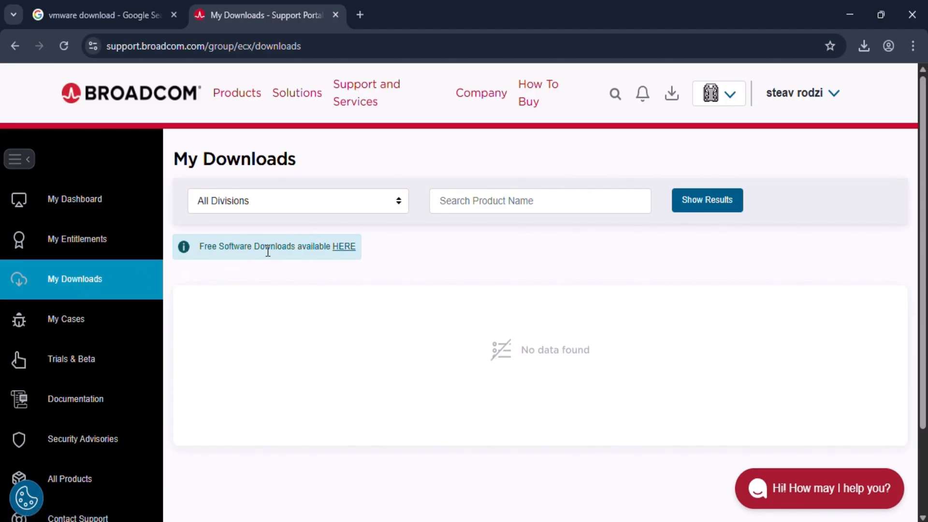
click(353, 249)
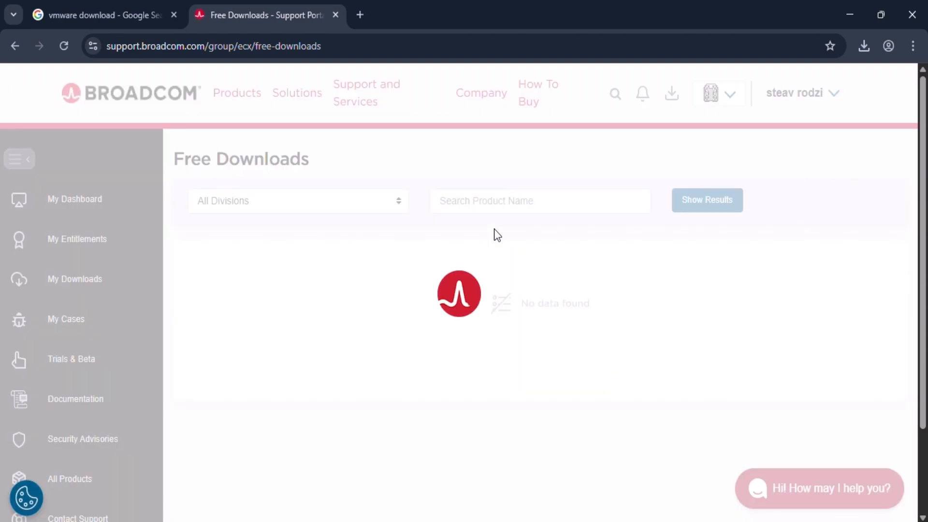
click(487, 209)
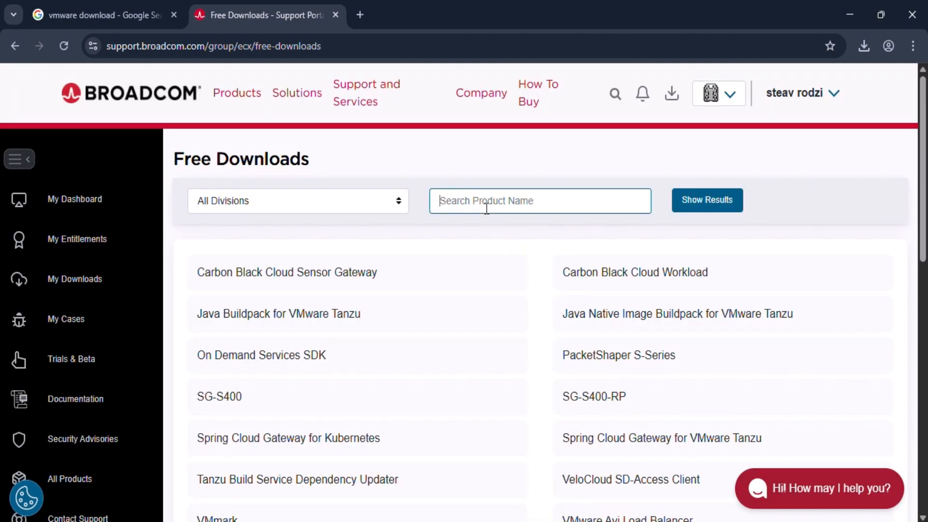
text(work)
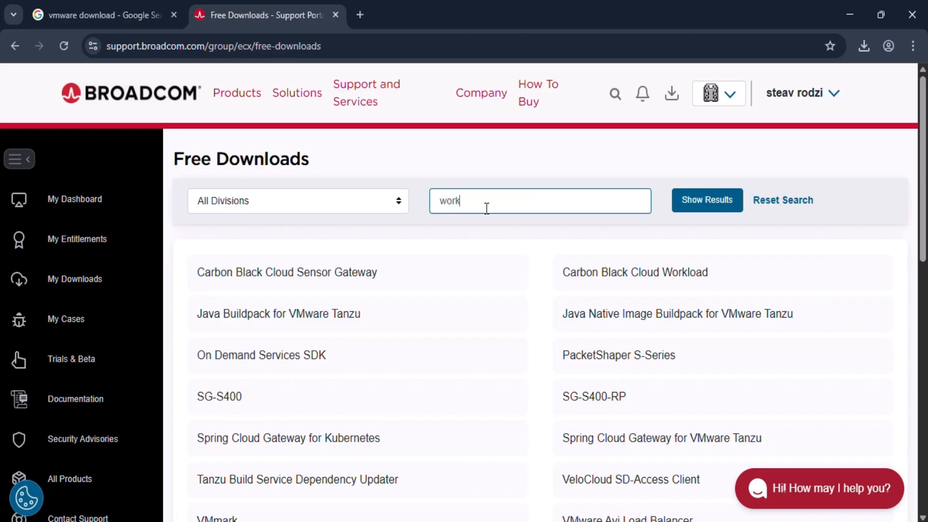
text(station)
click(680, 201)
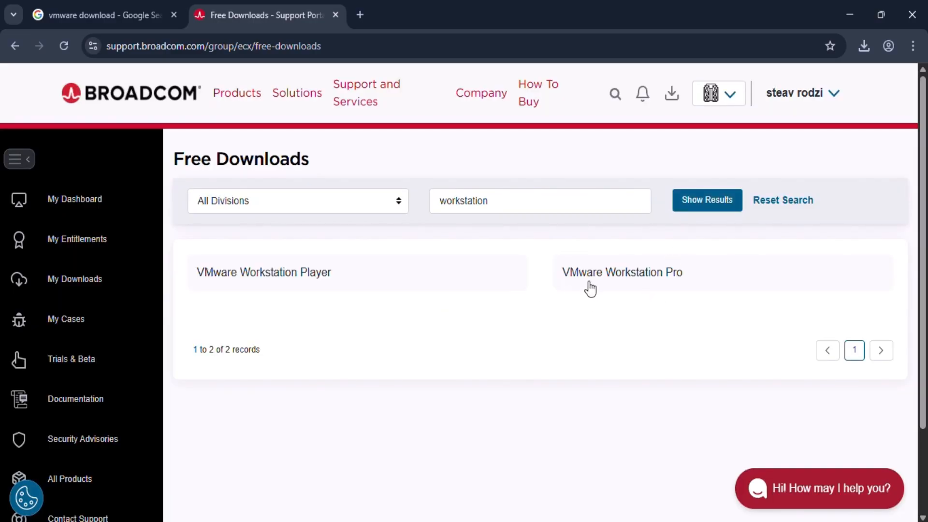
Step: Download release 17.6.3 of VMware Workstation Pro 17.0 for Windows
click(659, 285)
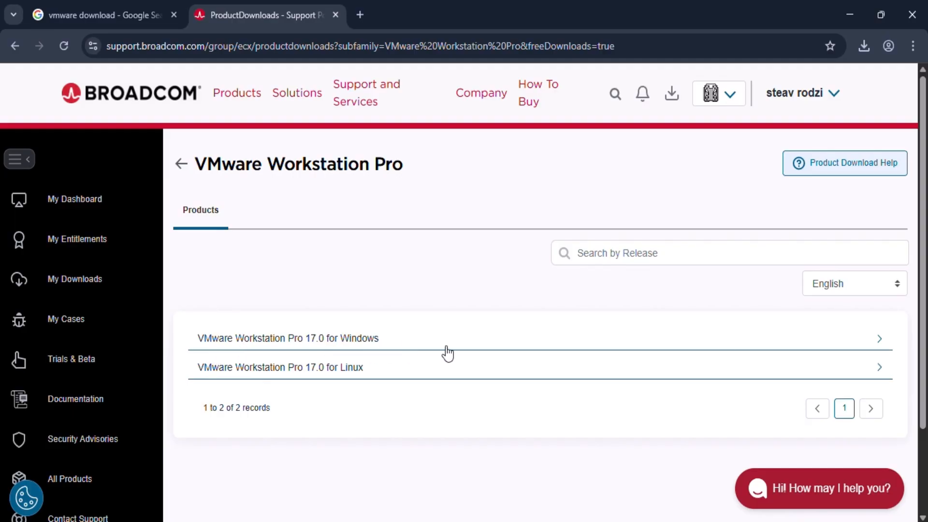
click(860, 346)
scroll(466, 356, down, 2)
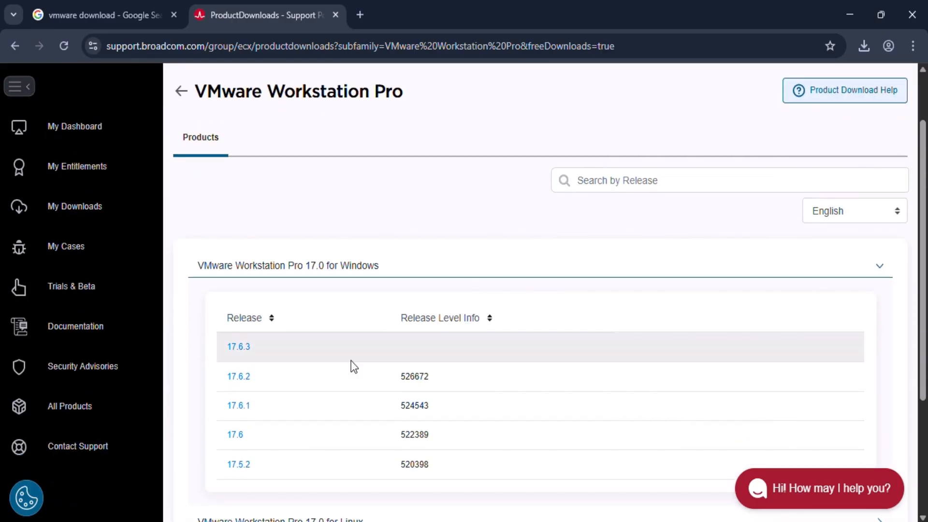
click(239, 348)
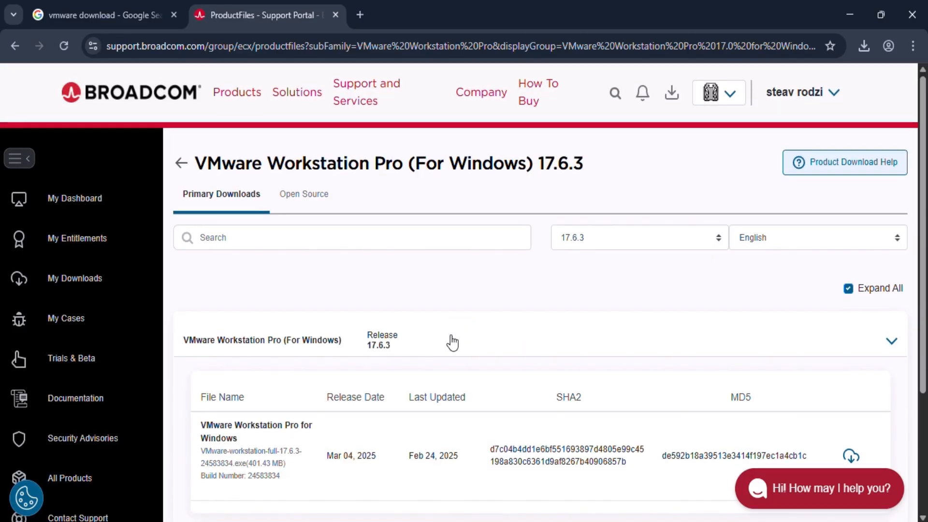
scroll(450, 337, down, 3)
click(851, 312)
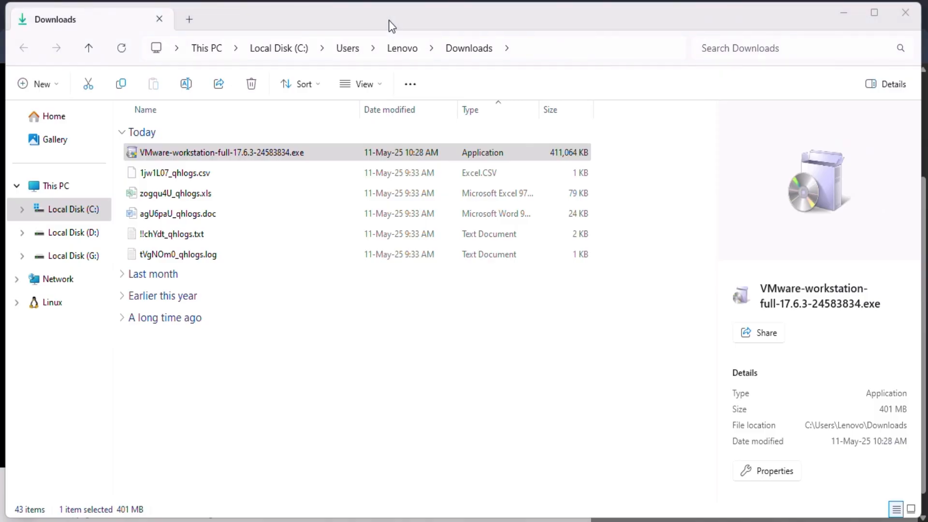
Step: Run VMware-workstation-full-17.6.3-24583834.exe from the Downloads folder as administrator
click(167, 156)
right_click(324, 156)
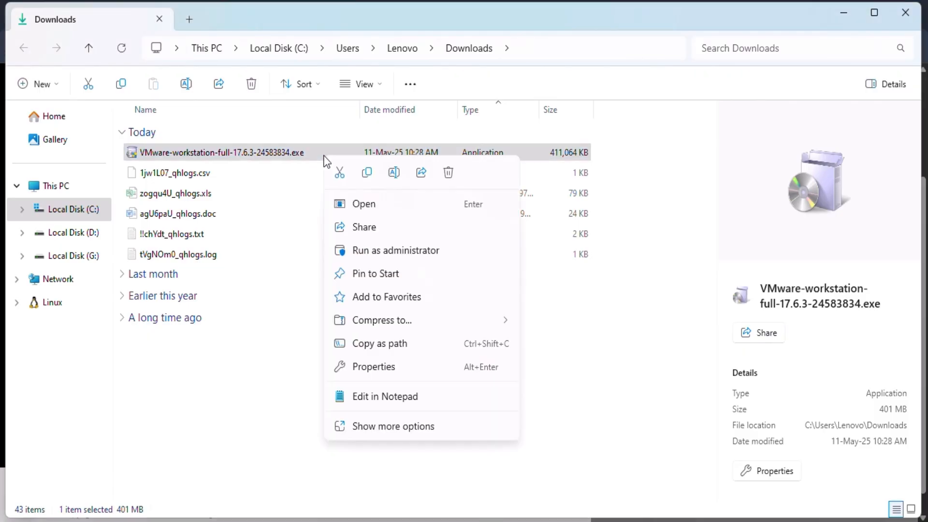
click(390, 252)
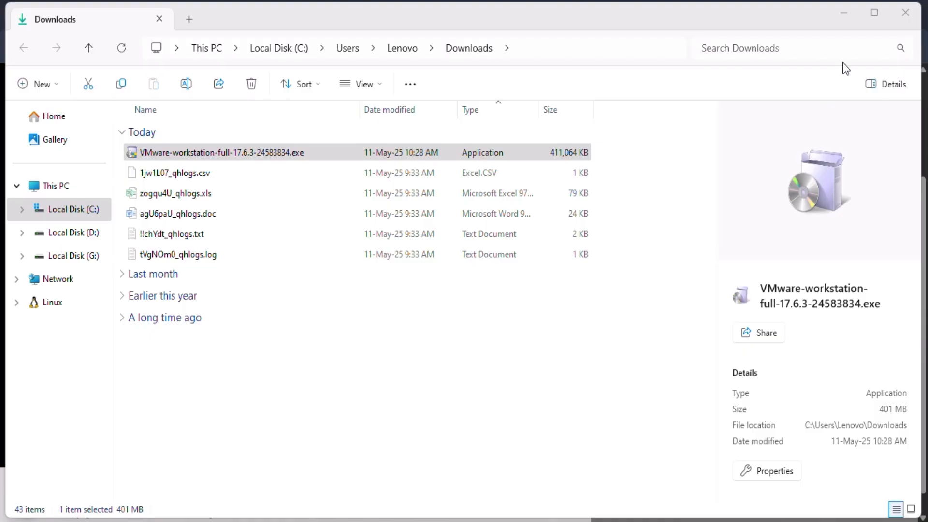
Step: Minimize the Downloads folder and all browser windows to get to the desktop
click(844, 15)
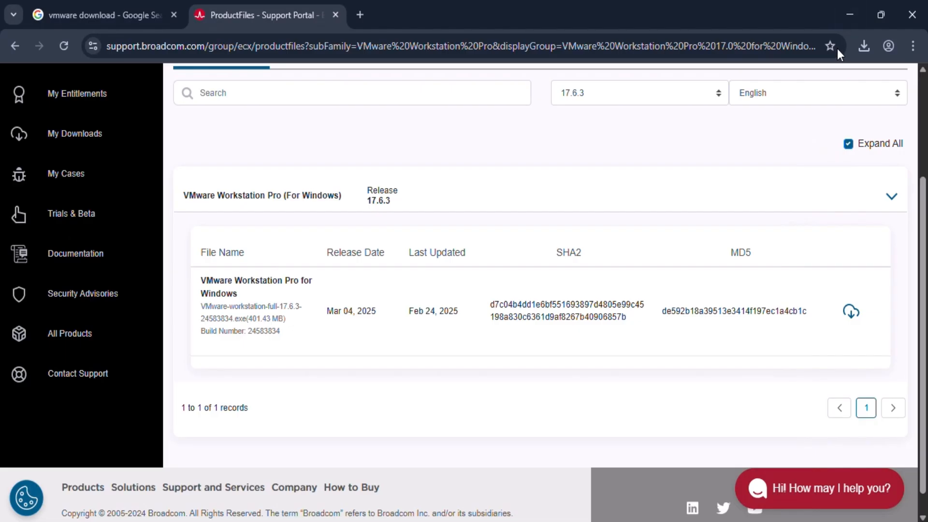
click(856, 16)
click(854, 17)
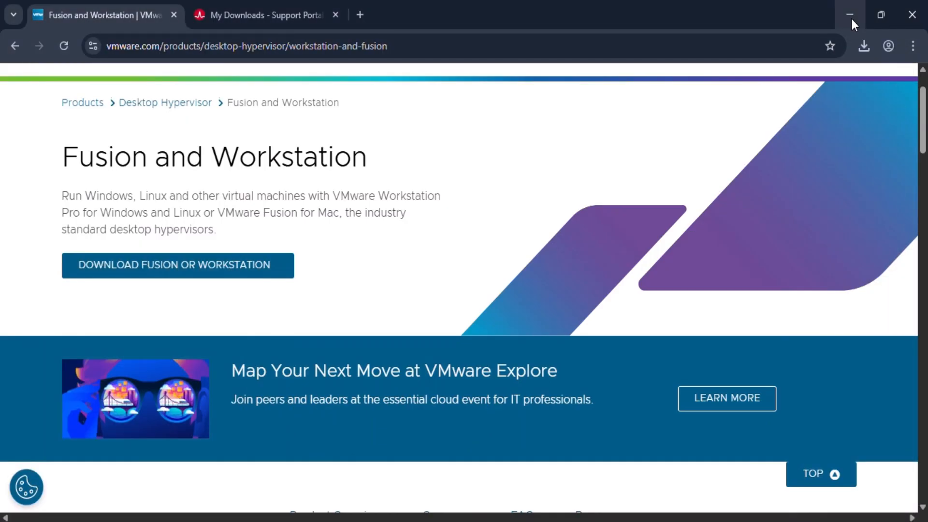
click(852, 19)
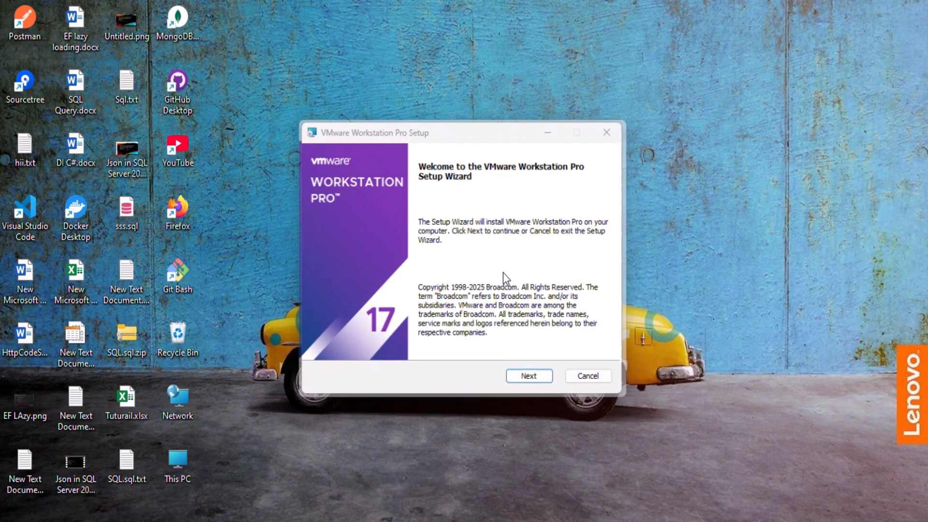
Step: Start the VMware Workstation Pro setup wizard, accept the license agreement terms and continue
click(534, 382)
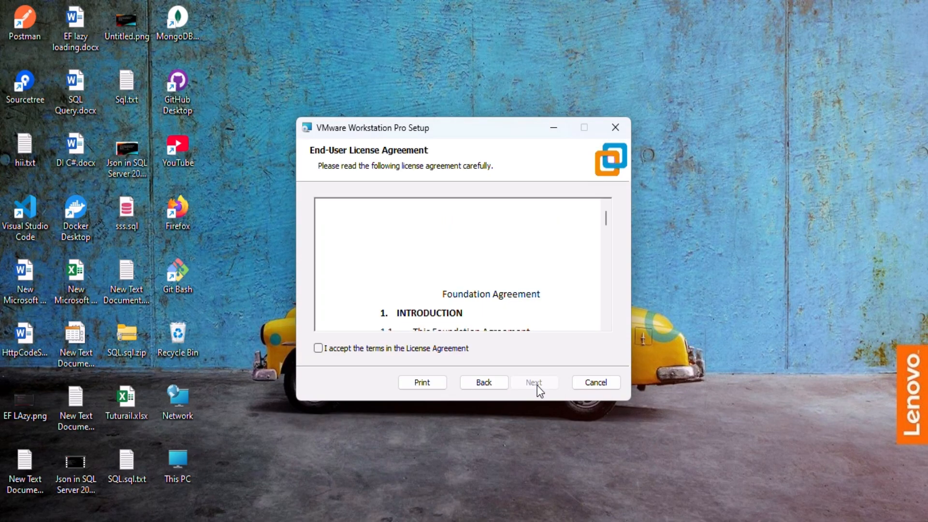
click(333, 348)
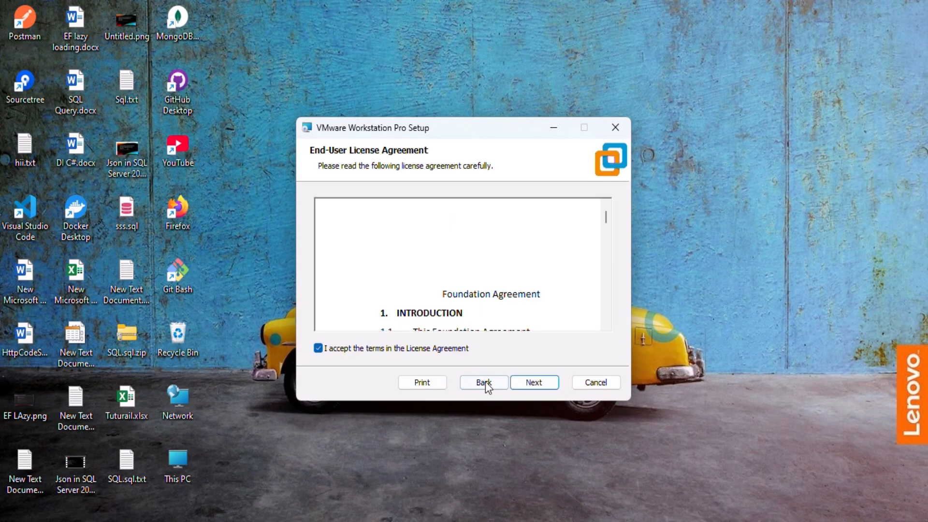
click(528, 379)
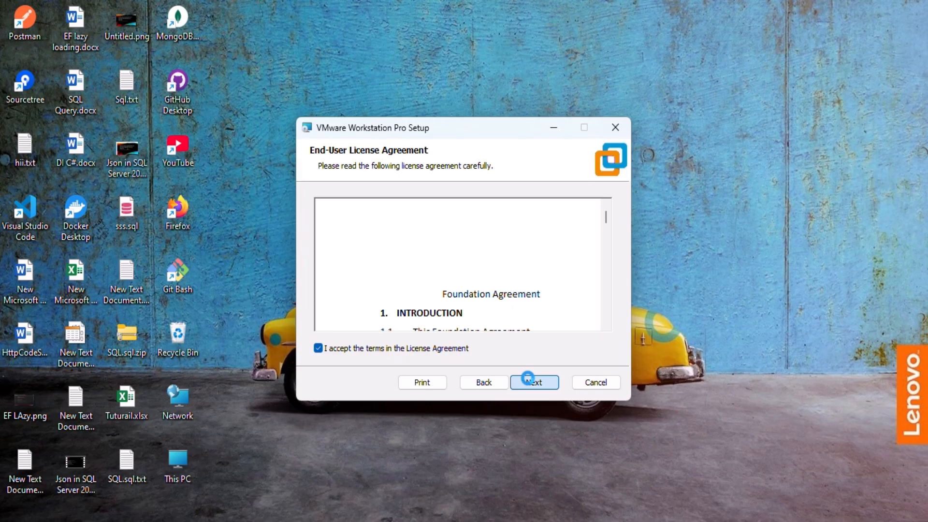
click(488, 20)
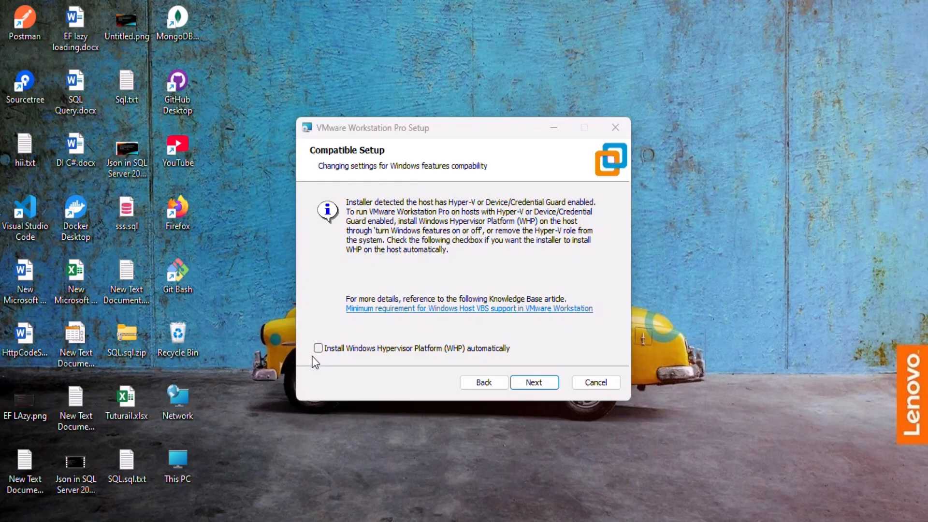
Step: Enable automatic installation of Windows Hypervisor Platform (WHP) and accept the default install folder and console tools PATH option
click(318, 348)
click(538, 383)
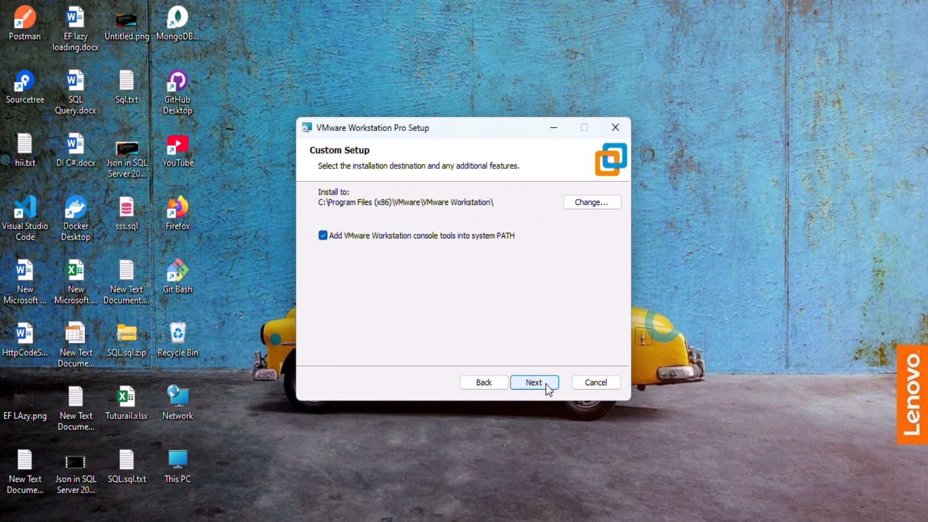
click(533, 383)
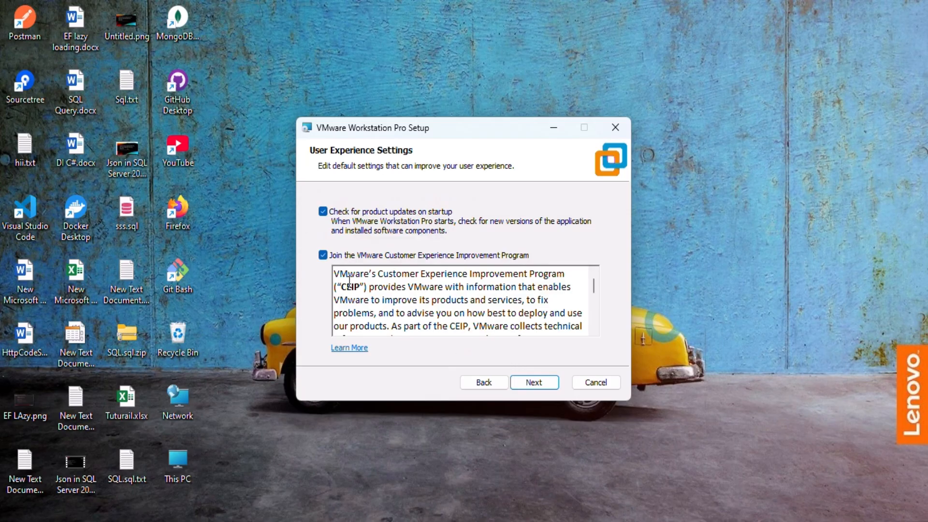
Step: Turn off the Customer Experience Improvement Program and the startup product update check, and continue
click(322, 255)
click(322, 211)
click(550, 382)
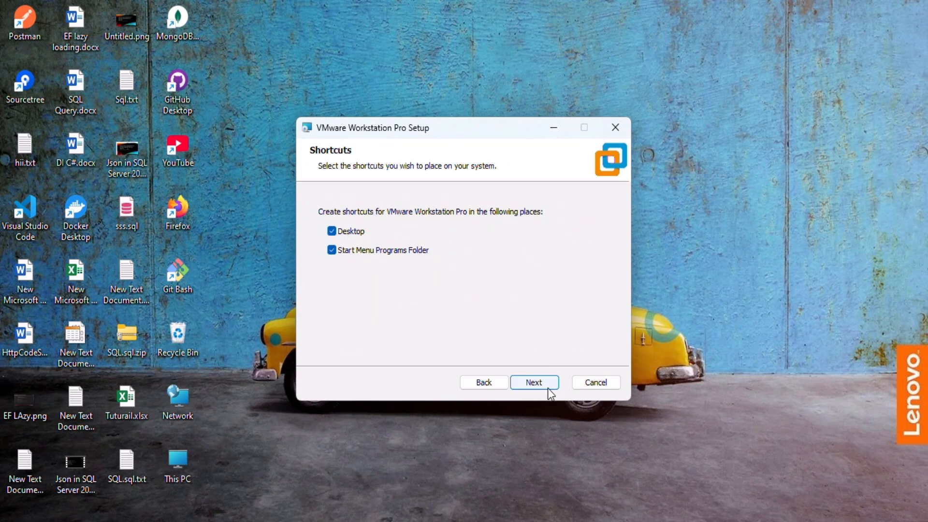
Step: Keep both the Desktop and Start Menu shortcuts, install VMware Workstation Pro and finish the setup wizard
click(549, 387)
click(548, 386)
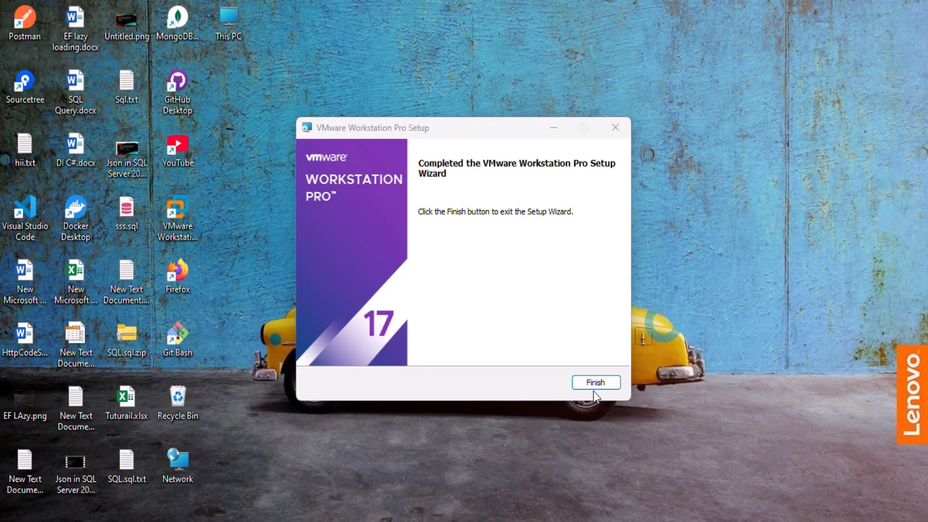
click(607, 385)
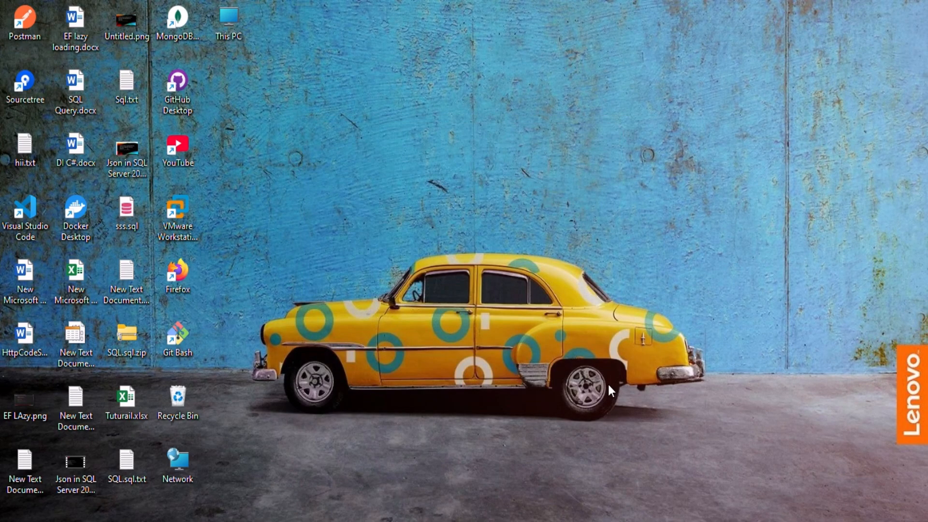
Step: Launch VMware Workstation from its desktop shortcut and maximize its window
click(182, 224)
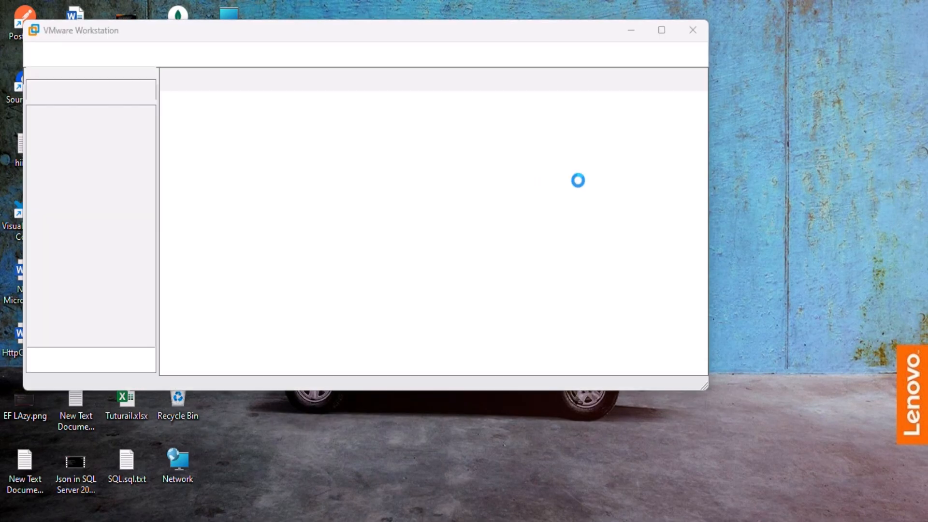
click(666, 30)
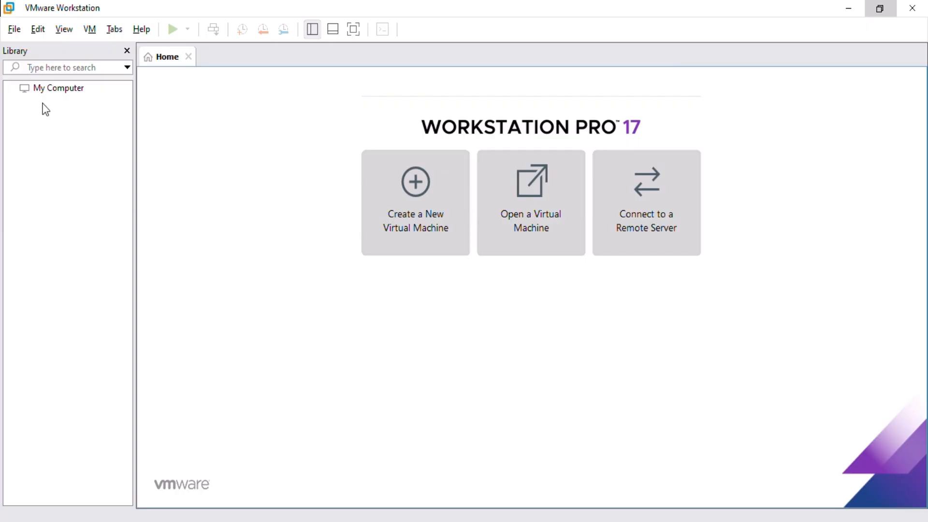